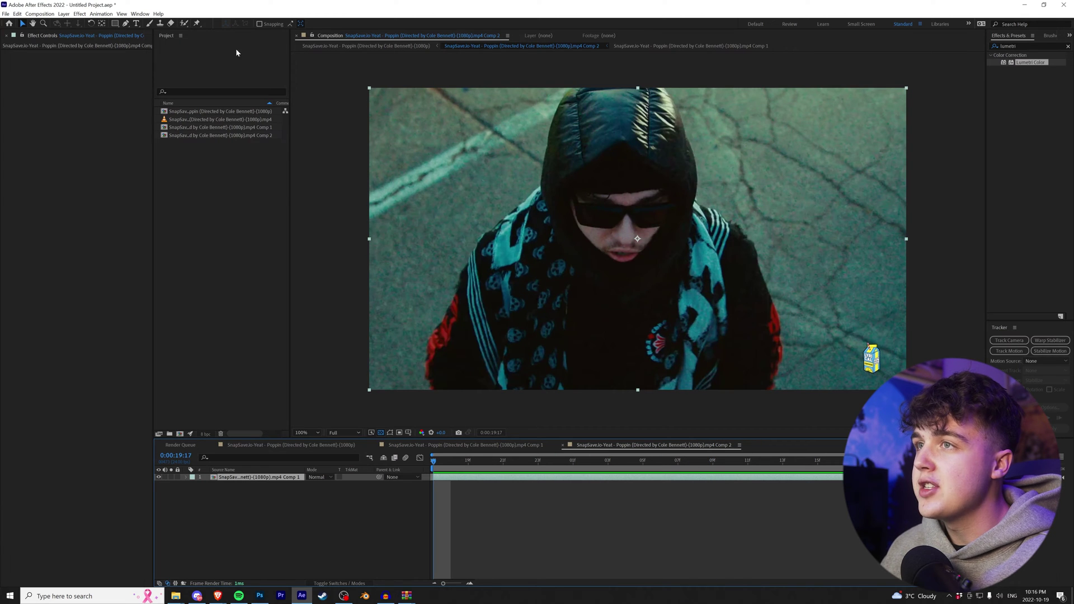
left_click(183, 24)
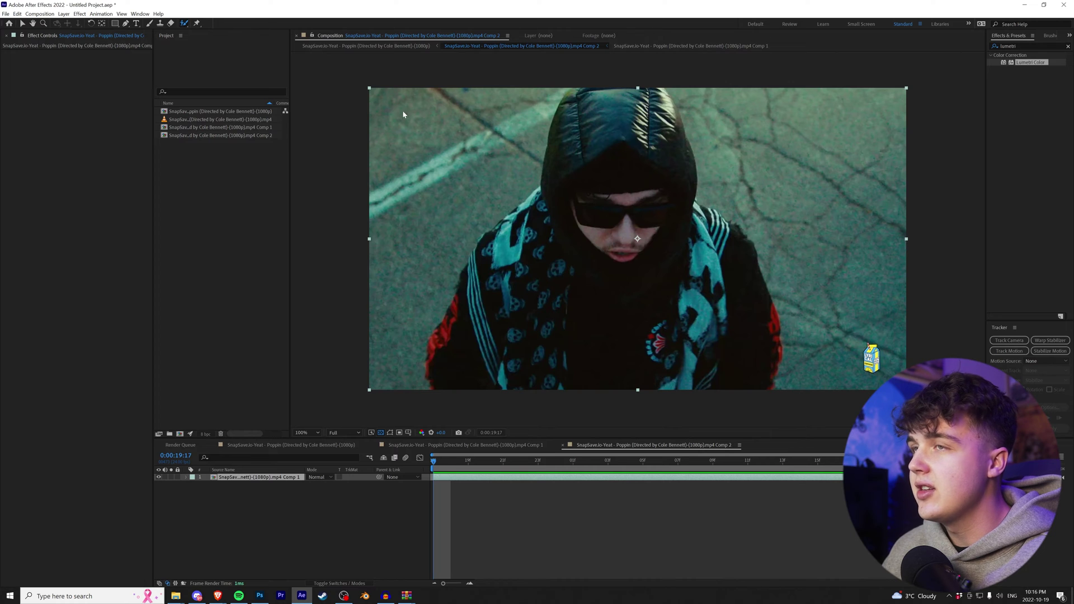
left_click(183, 26)
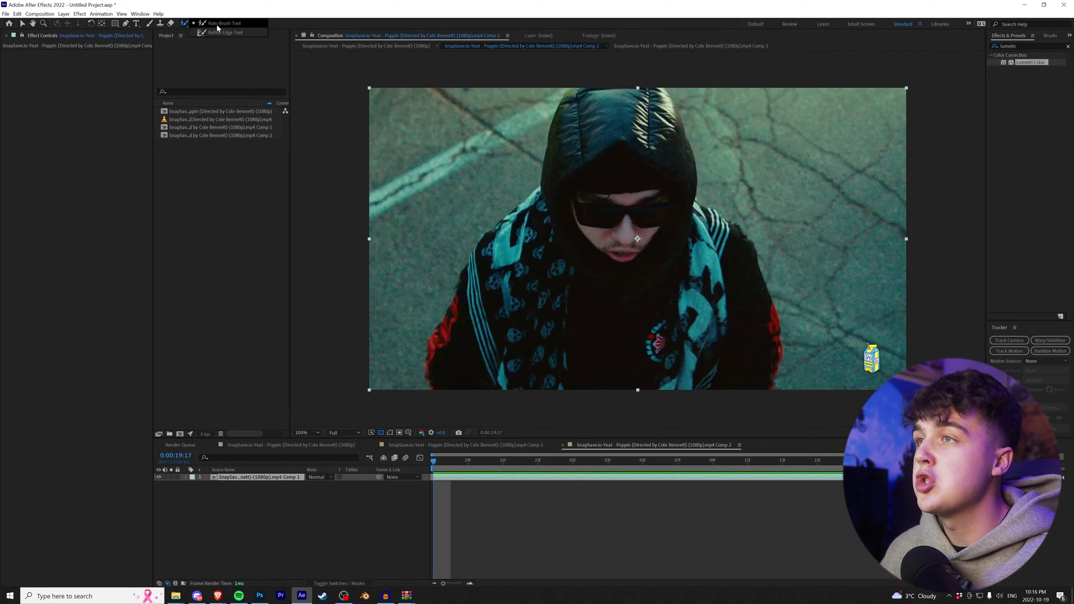
left_click(350, 534)
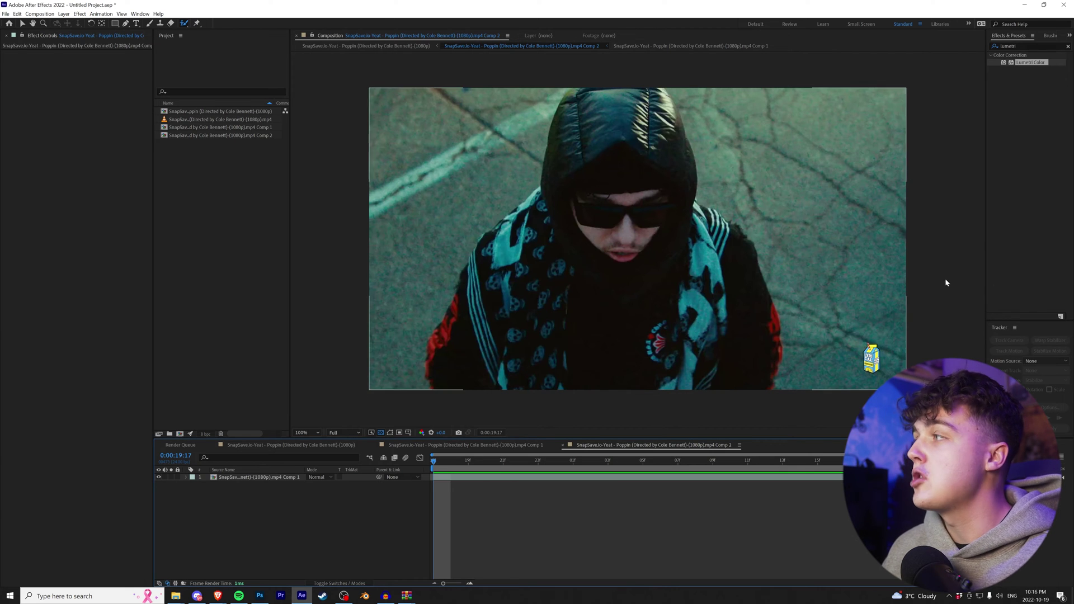
Step: Apply Lumetri Color to the clip layer and set contrast, highlights and whites to 150 and blacks to -150
left_click_drag(1034, 66, 1034, 63)
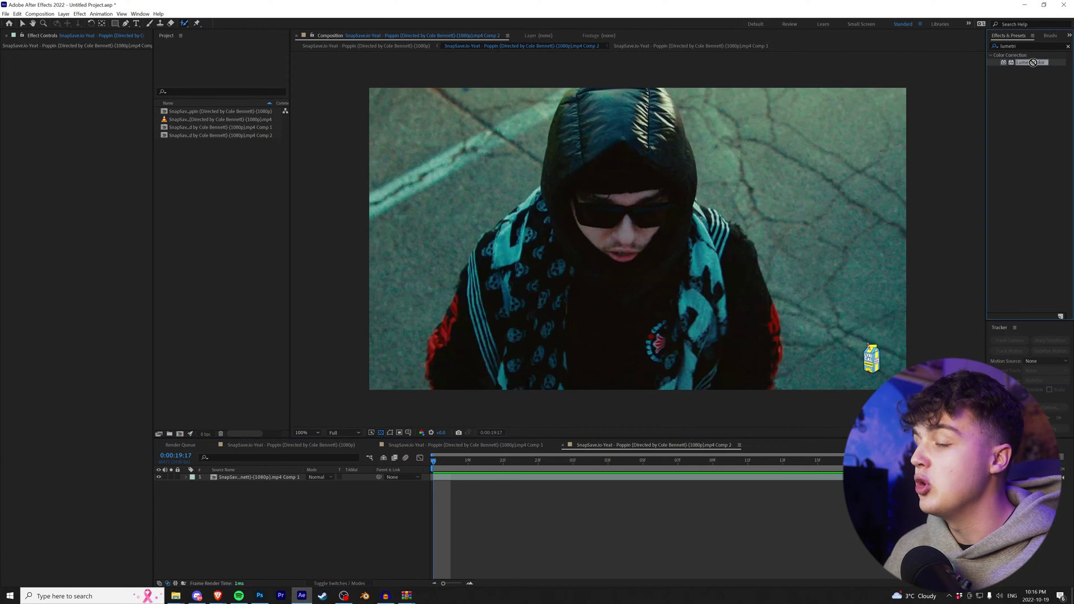
left_click_drag(296, 414, 246, 478)
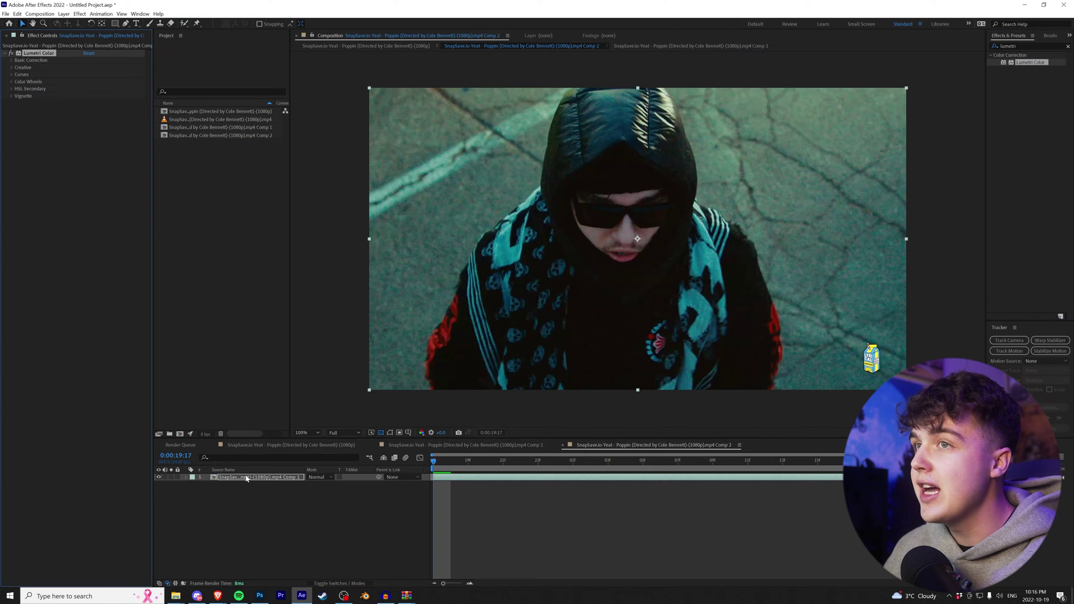
left_click(12, 60)
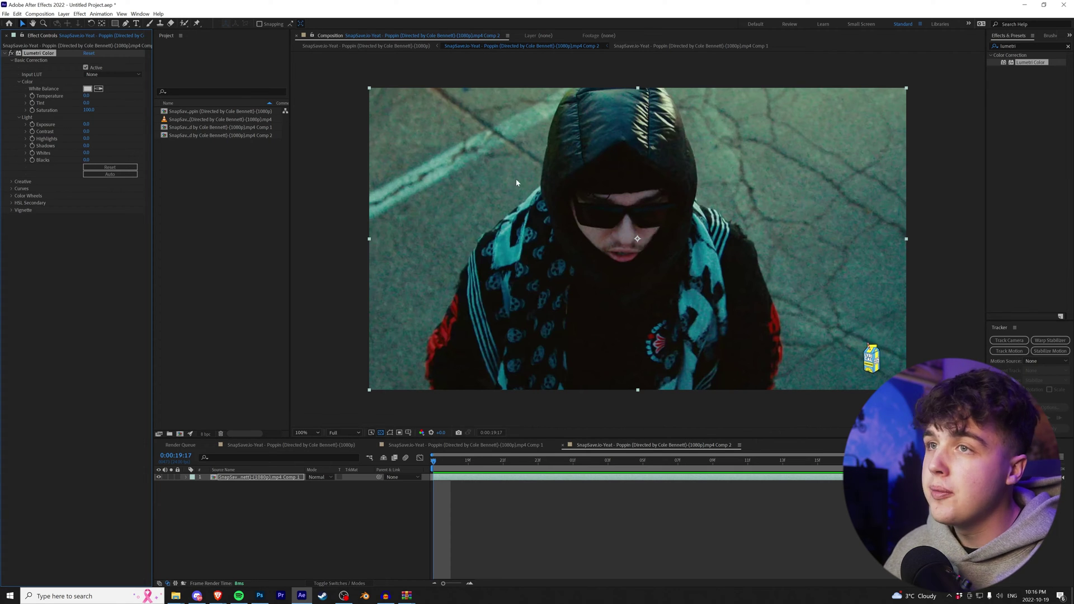
left_click_drag(86, 131, 453, 128)
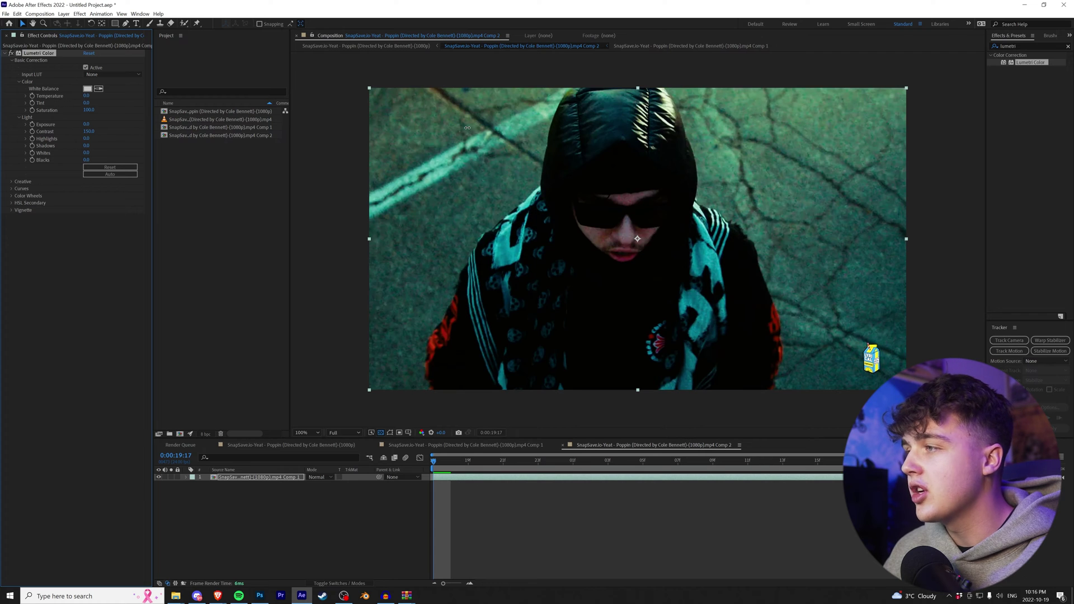
left_click_drag(87, 138, 648, 125)
left_click_drag(86, 153, 638, 132)
left_click_drag(86, 160, 2, 157)
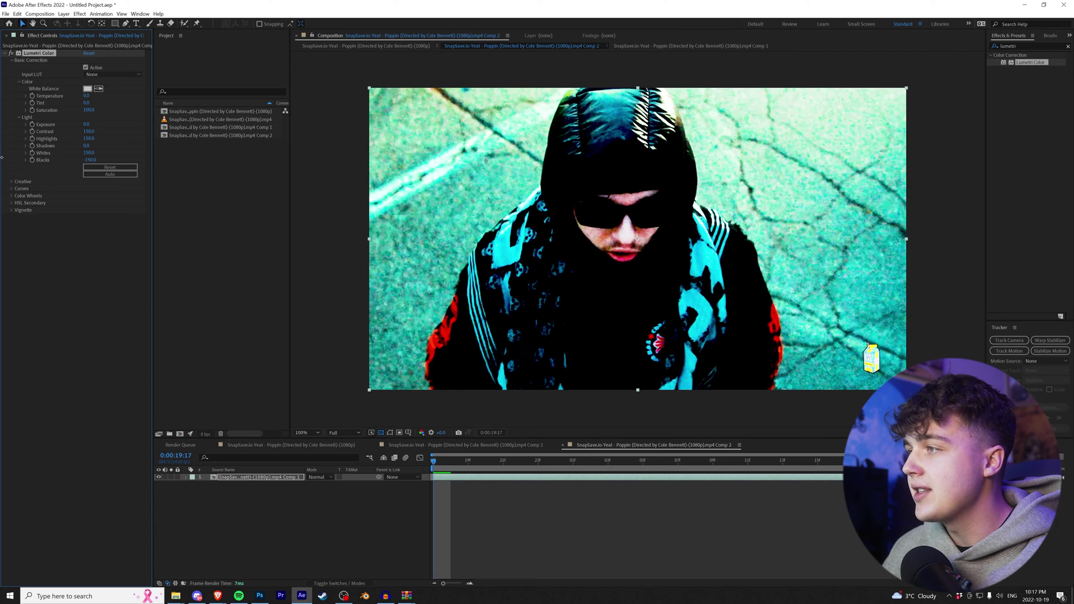
Step: Toggle the Lumetri Color effect off and on to compare the footage with and without the grade
left_click(11, 53)
left_click(11, 53)
left_click(11, 54)
left_click(11, 53)
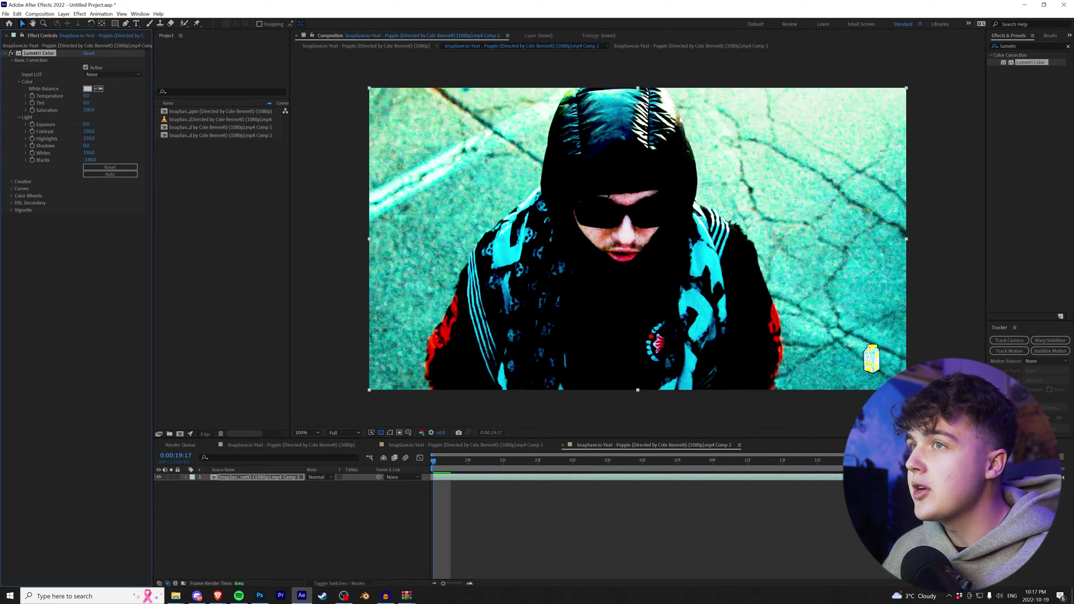
Step: Open the clip layer for rotoscoping and paint Roto Brush foreground strokes over the hooded man at 0:00:19:17
left_click(184, 23)
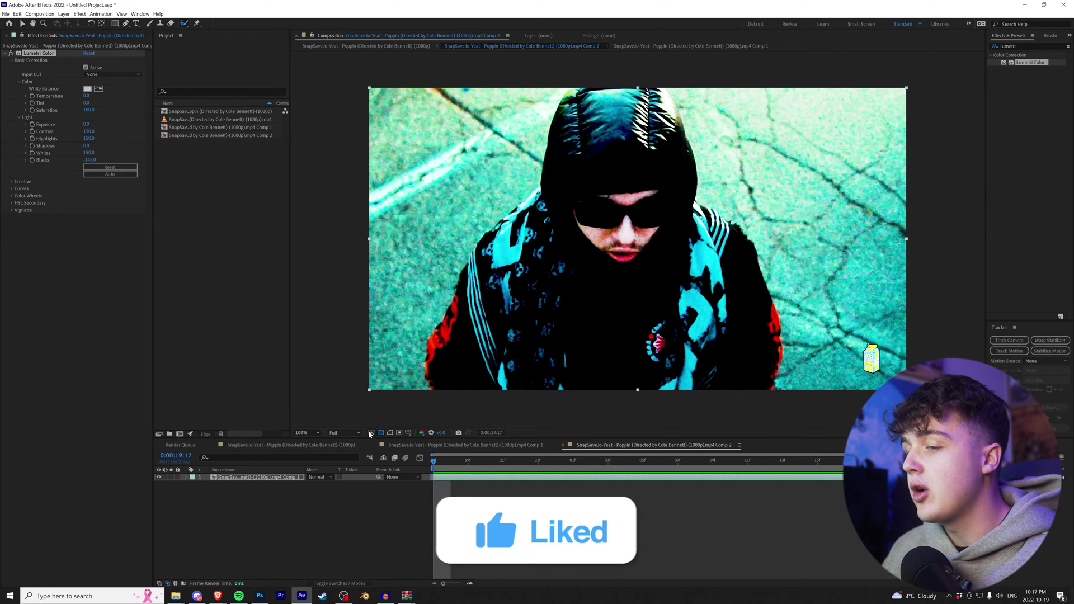
double_click(251, 478)
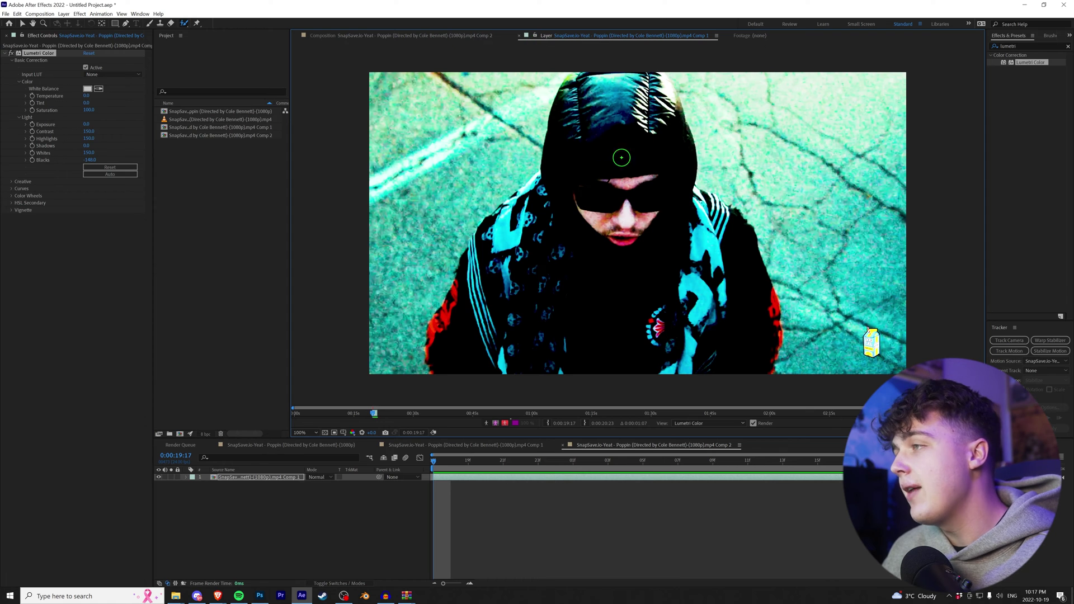
mouse_move(593, 172)
left_mouse_down("ctrl")
mouse_move(625, 216)
mouse_move(699, 215)
mouse_move(627, 215)
mouse_move(595, 160)
mouse_move(587, 195)
left_mouse_up("ctrl")
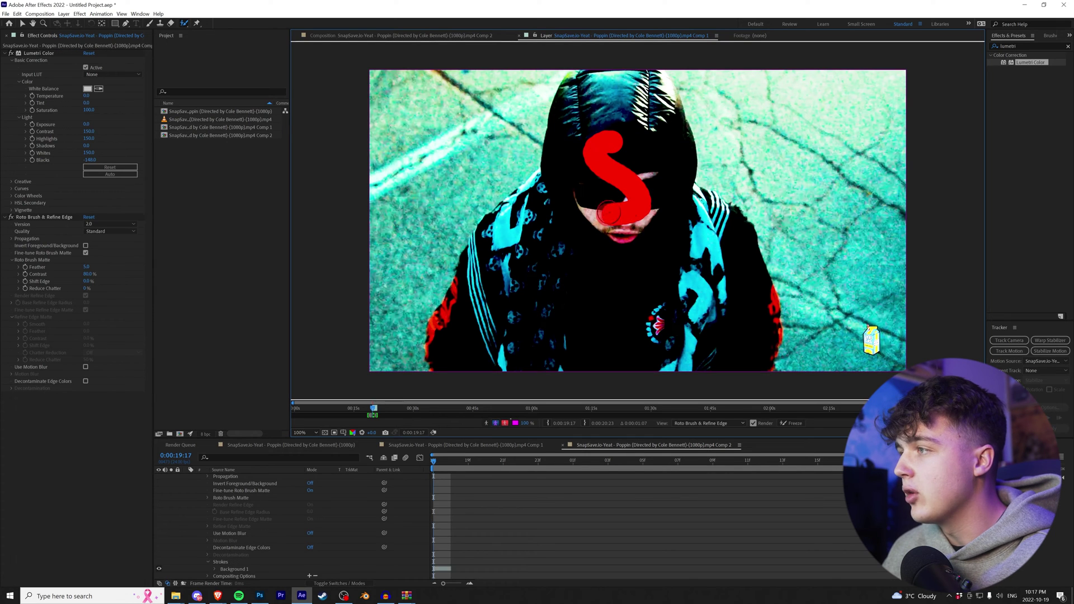
mouse_move(596, 100)
left_mouse_down()
mouse_move(587, 218)
mouse_move(556, 278)
left_mouse_up()
left_click_drag(551, 188, 492, 247)
left_click_drag(550, 174, 498, 240)
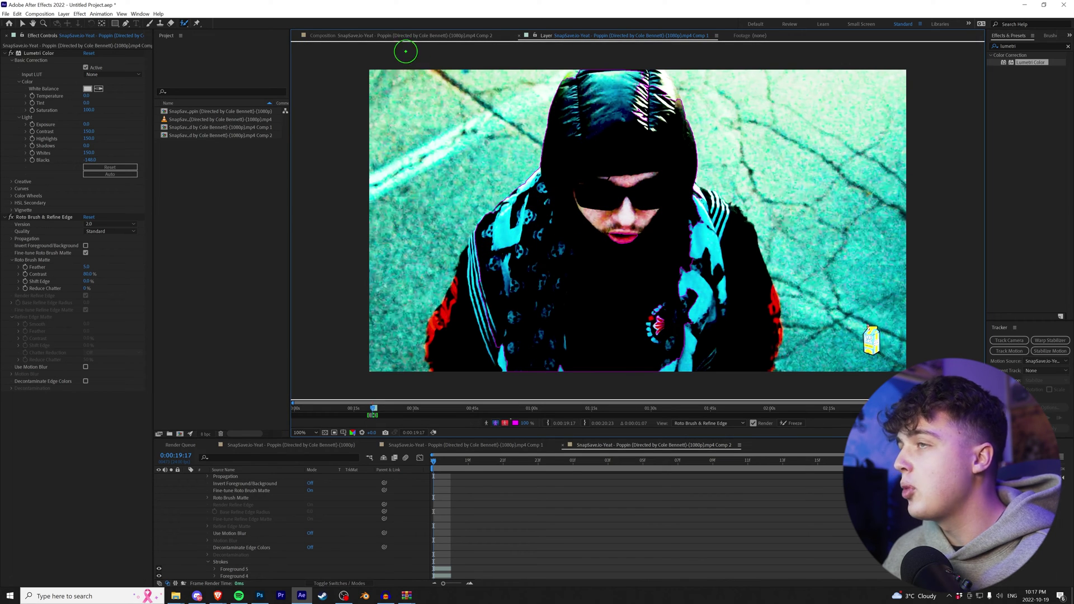
left_click(401, 36)
left_click(546, 35)
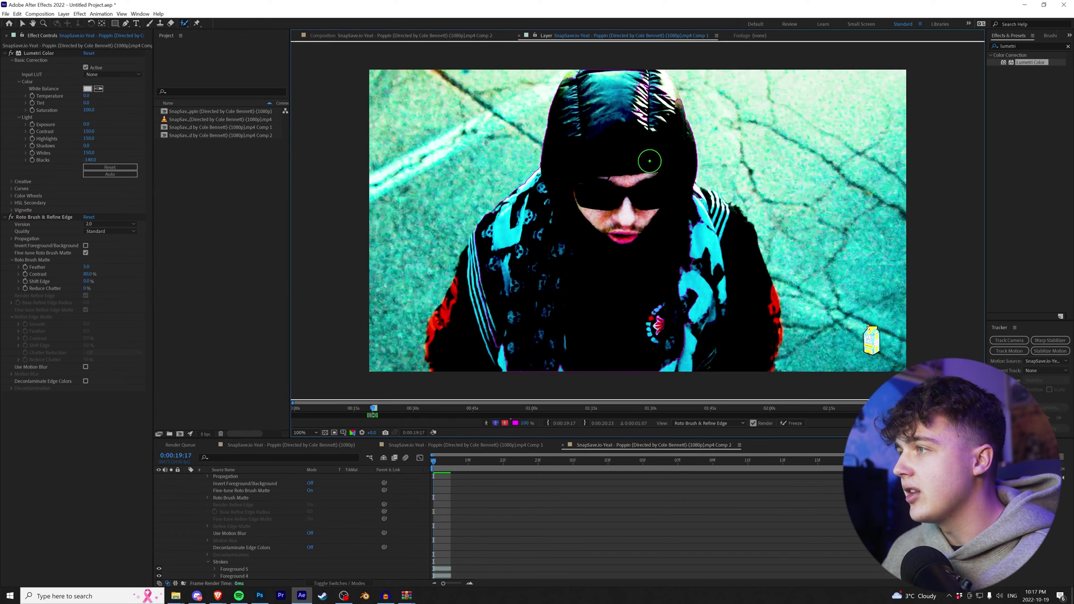
mouse_move(489, 274)
left_mouse_down()
mouse_move(450, 336)
mouse_move(476, 246)
mouse_move(486, 280)
left_mouse_up()
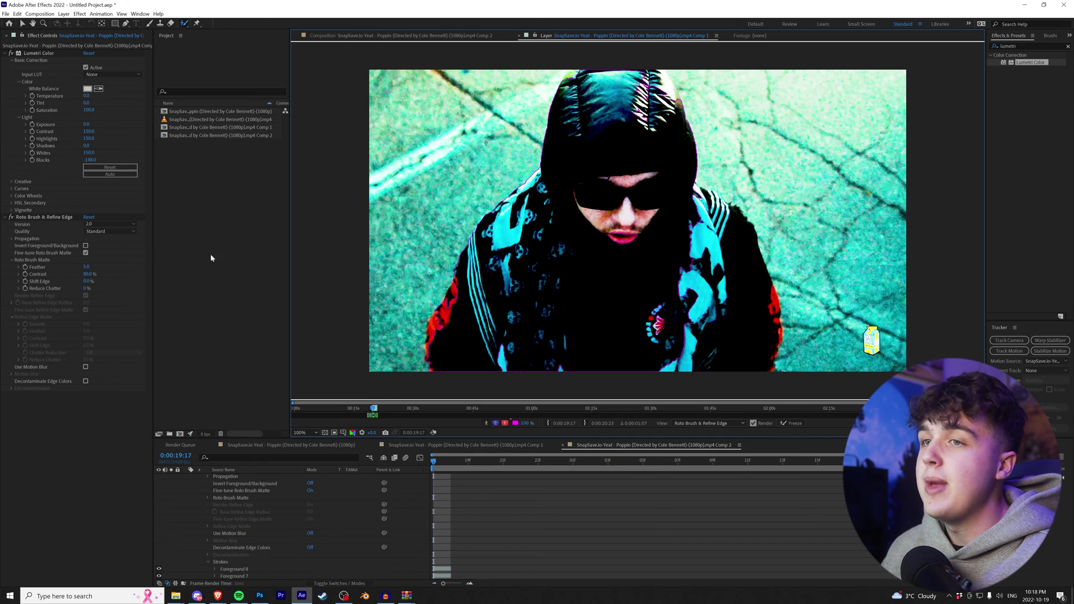
Step: Set the Roto Brush quality to Best and refine the selection along the man's face, scarf and sleeves with more foreground strokes
left_click(107, 231)
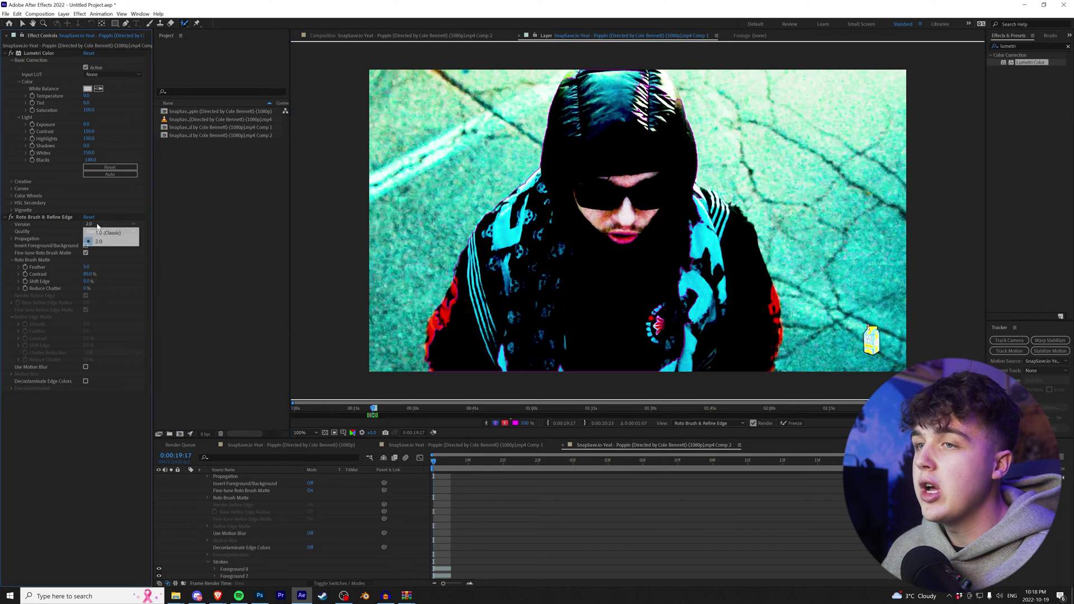
left_click(106, 249)
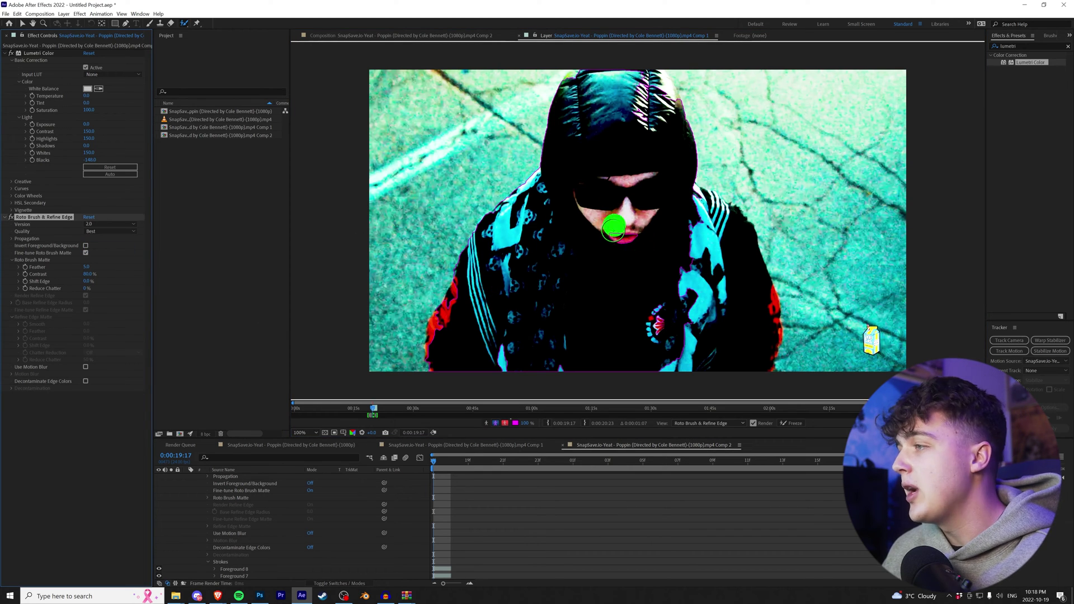
left_click_drag(607, 218, 652, 252)
left_click_drag(476, 282, 467, 290)
scroll(448, 308, "up", 1)
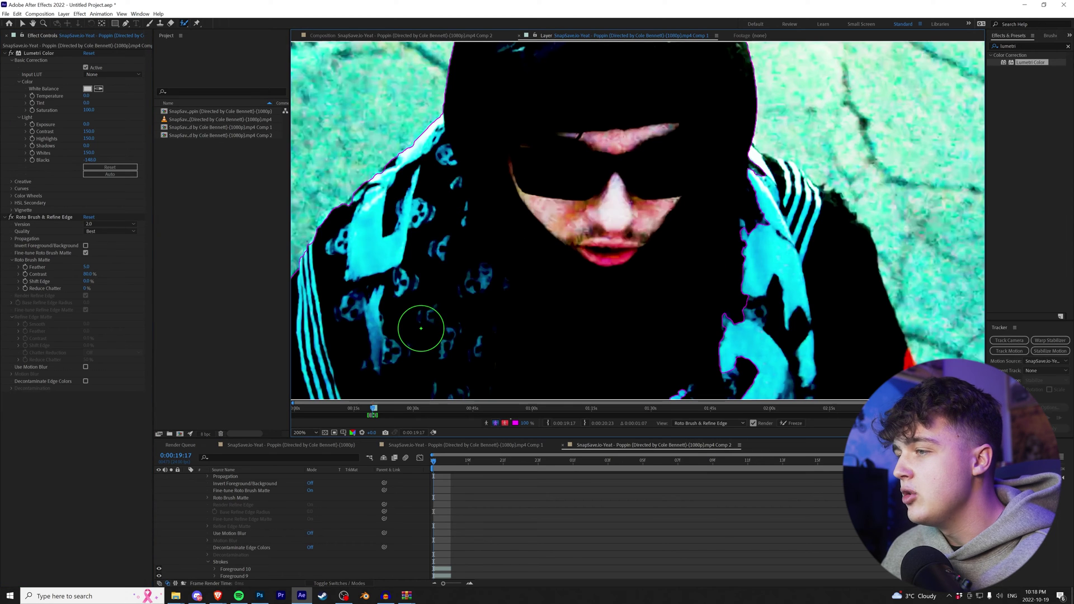
left_click_drag(414, 329, 686, 178)
left_click_drag(521, 303, 523, 314)
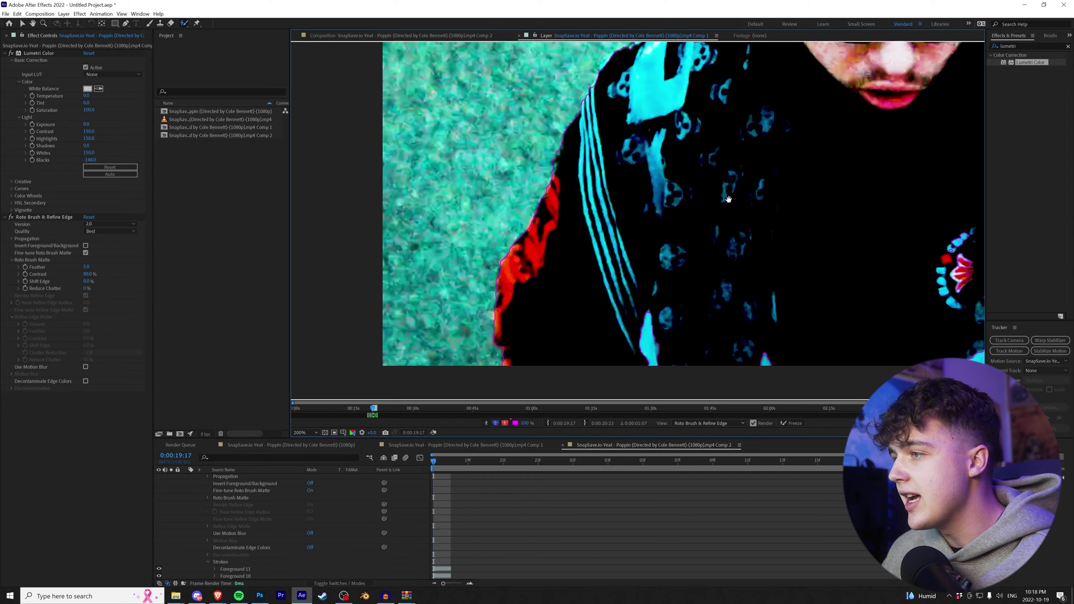
mouse_move(946, 195)
left_mouse_down()
mouse_move(498, 189)
mouse_move(515, 216)
mouse_move(618, 238)
mouse_move(569, 196)
left_mouse_up()
key("comma")
left_click_drag(574, 258, 534, 125)
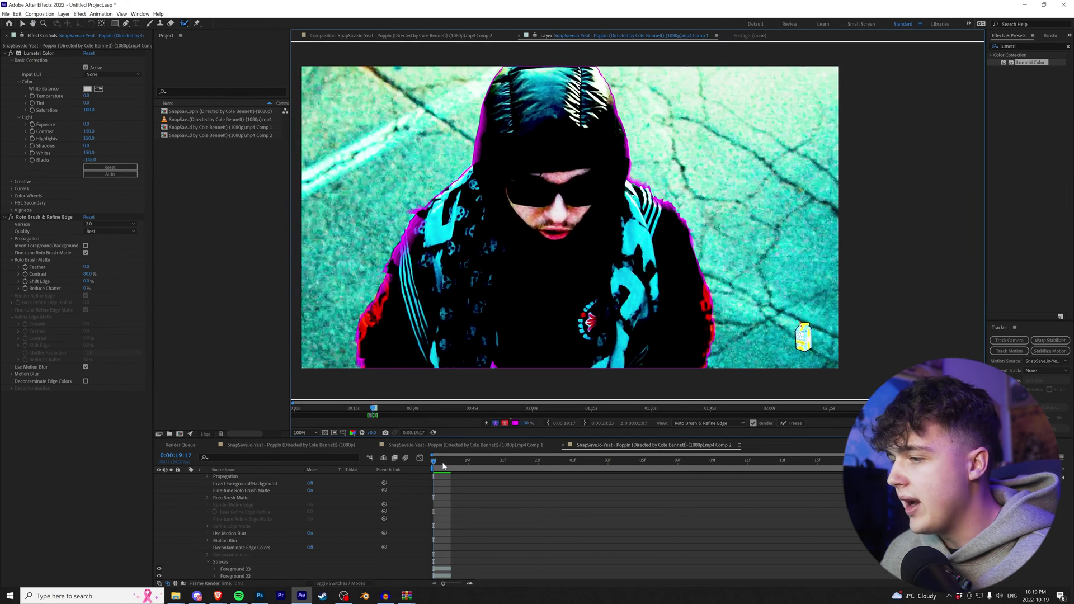
Step: At 0:00:19:22, add the outstretched hand to the roto selection and subtract the background gap beside the other arm
left_click_drag(443, 465, 488, 465)
key("Page_Down")
key("Page_Down")
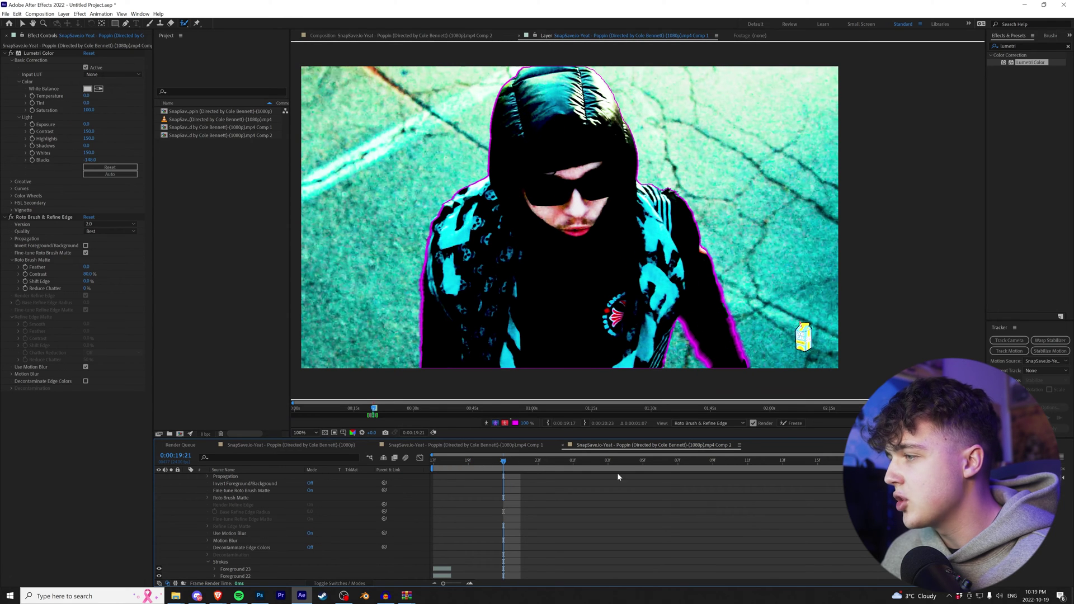
key("Page_Down")
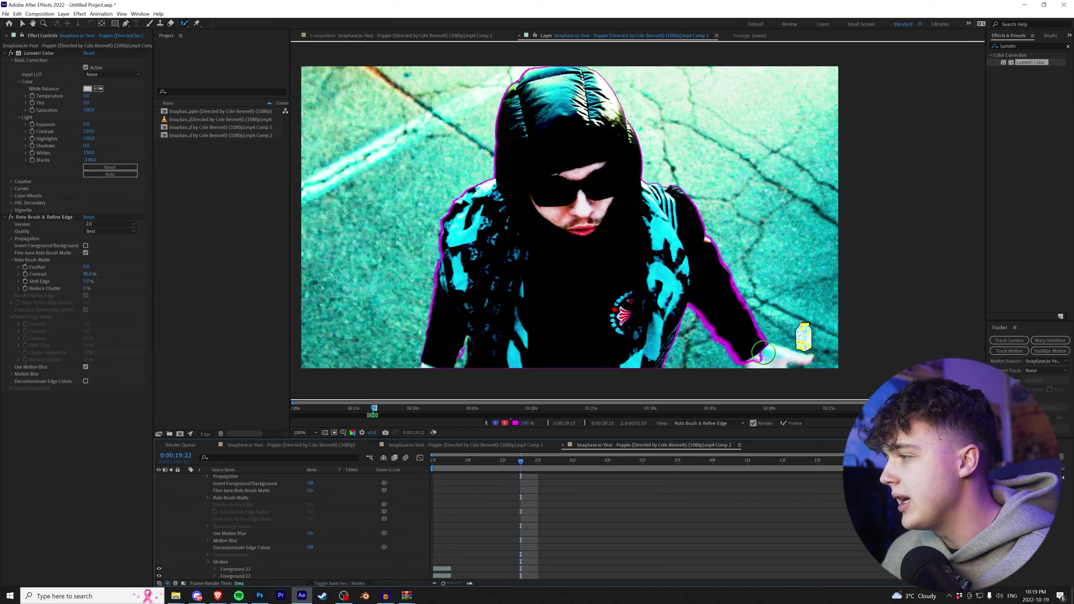
left_click_drag(763, 353, 782, 369)
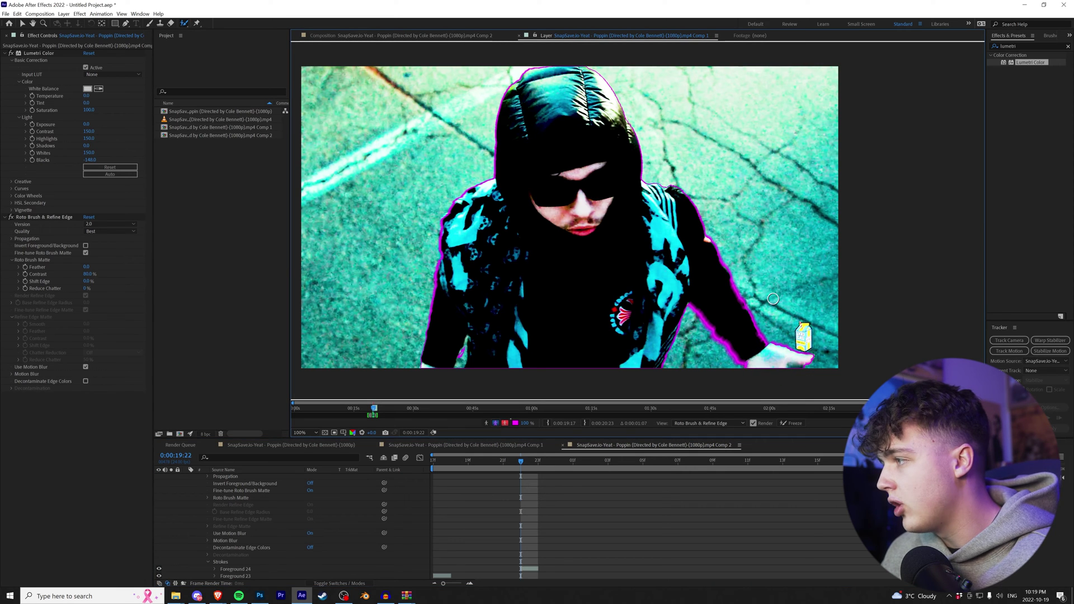
left_click_drag(790, 368, 786, 369)
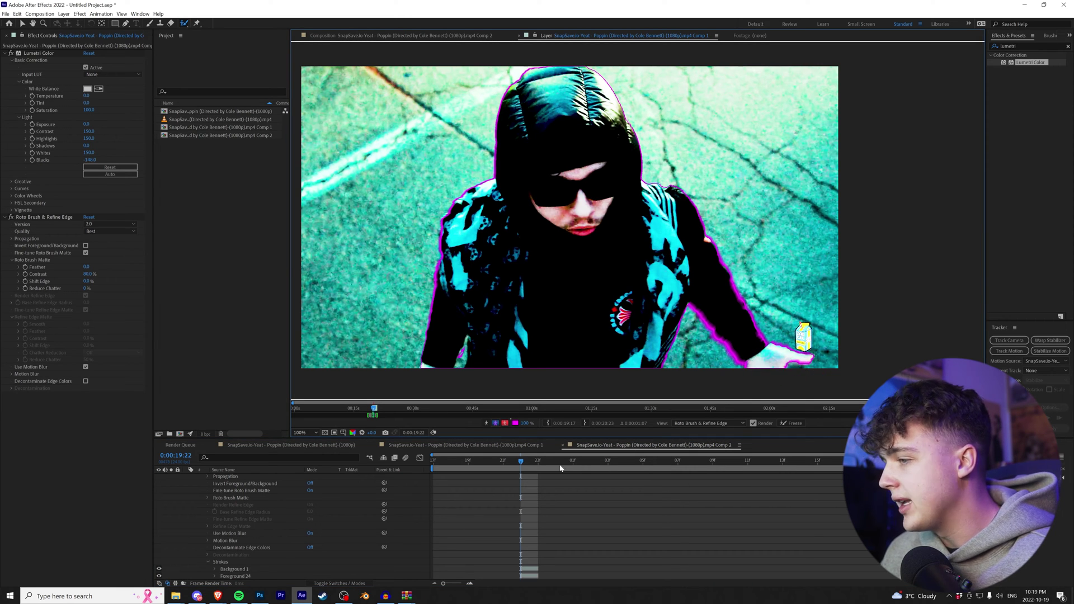
key("Page_Up")
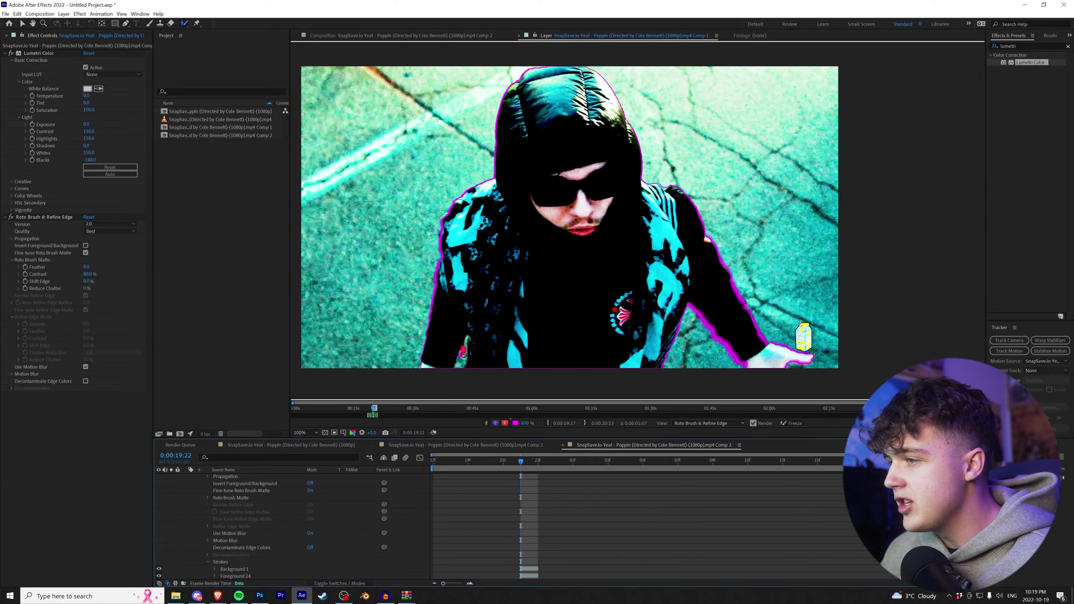
left_click_drag(463, 352, 462, 370)
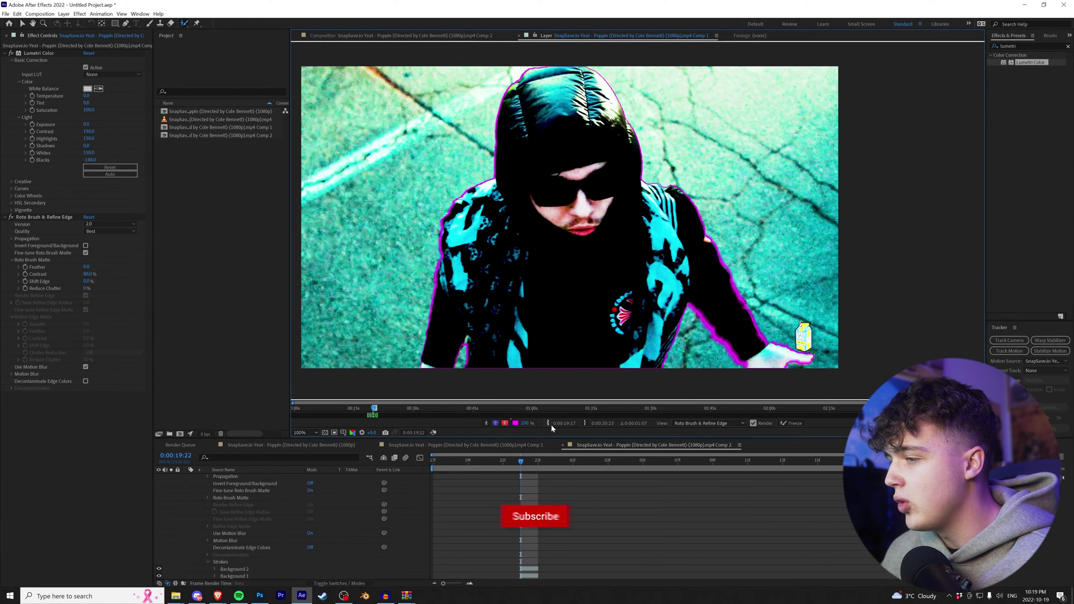
Step: Propagate the roto selection forward to 0:00:20:07 and add the missed part of the hand as foreground
left_click_drag(538, 464, 573, 464)
left_click(627, 464)
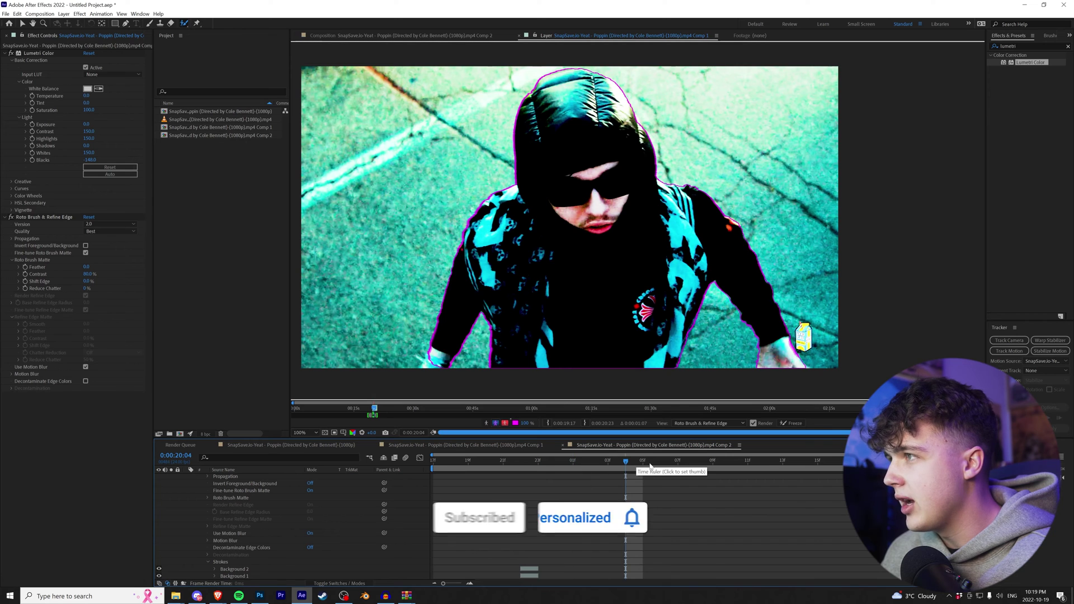
left_click(678, 464)
key("Page_Down")
key("Page_Down")
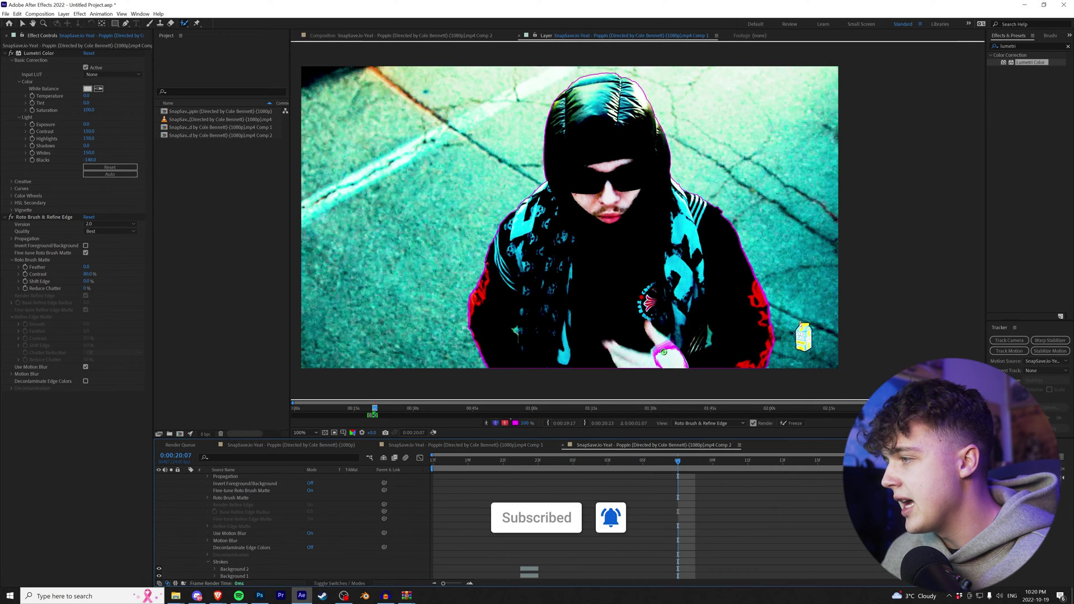
Step: Propagate the roto selection frame by frame to 0:00:20:23, checking the outline around the man
key("Page_Down")
key("Page_Down")
key("Page_Down")
key("Page_Down")
key("Page_Down")
key("Page_Down")
key("Page_Down")
key("Page_Down")
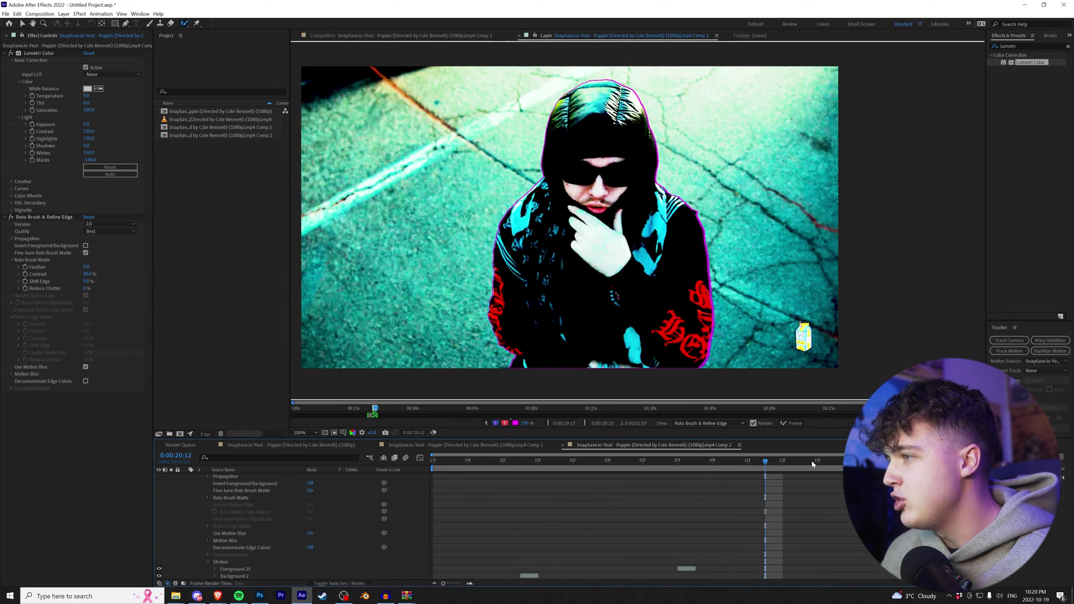
key("Page_Down")
key("Page_Down")
key("Page_Down")
key("Page_Down")
key("Page_Down")
key("Page_Down")
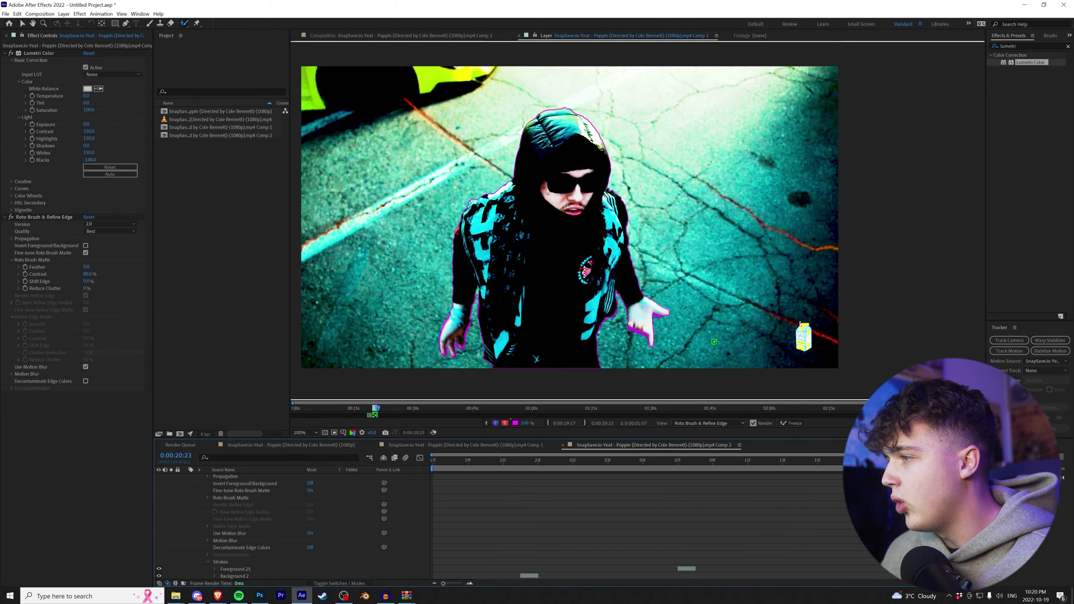
Step: View the cutout in the composition and set the Roto Brush matte's feather to 14
left_click(407, 36)
mouse_move(86, 268)
left_mouse_down()
mouse_move(161, 269)
mouse_move(145, 267)
left_mouse_up()
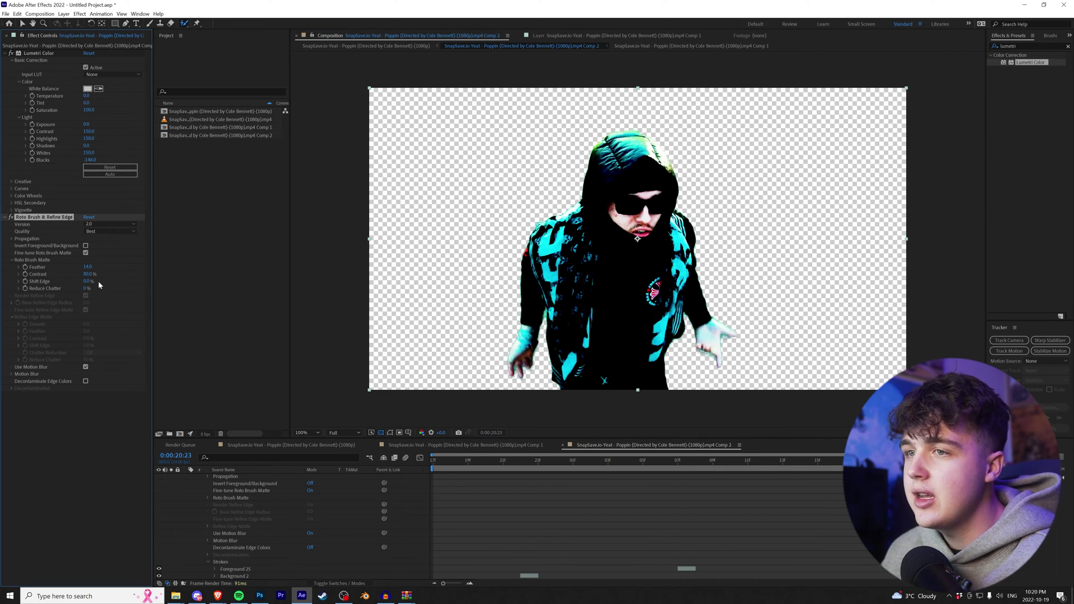
left_click_drag(87, 283, 233, 282)
left_click_drag(169, 284, 115, 285)
key("ctrl+z")
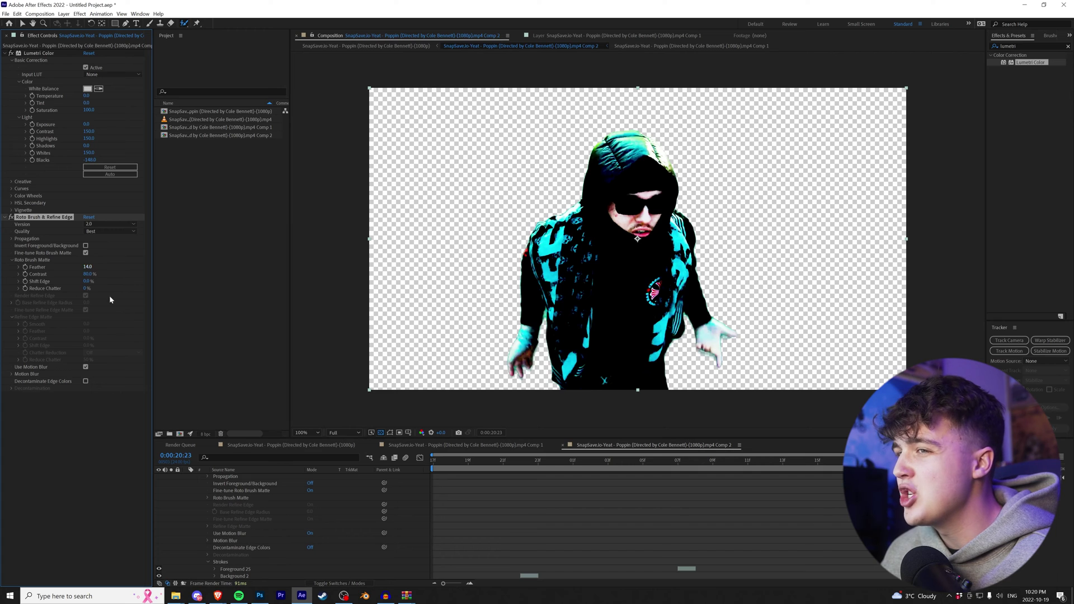
Step: Compare the cutout with and without Use Motion Blur and leave the option off
left_click(86, 367)
left_click(86, 367)
left_click(86, 367)
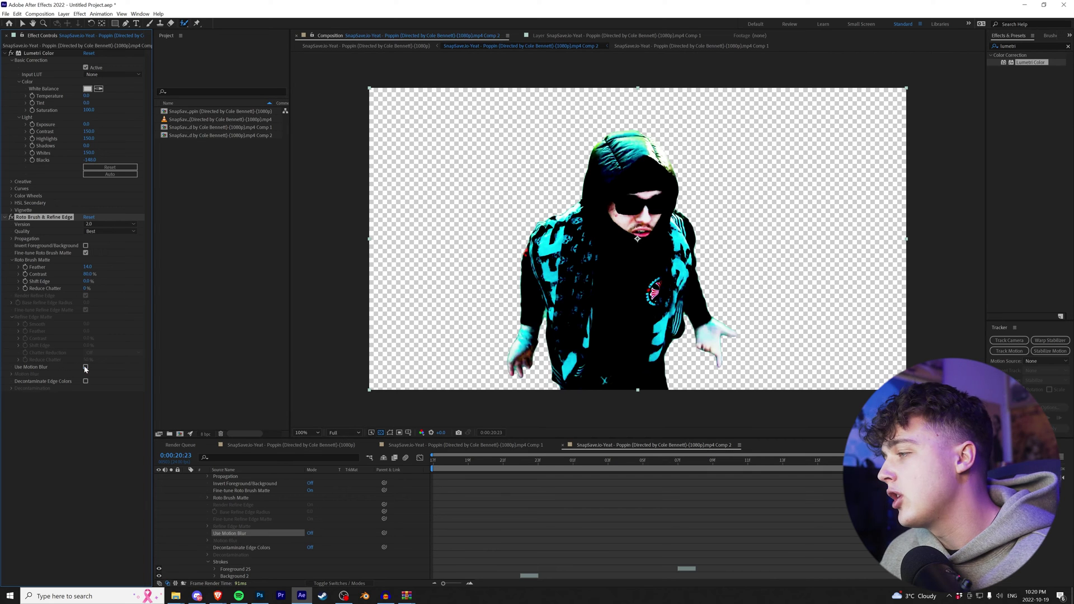
left_click(86, 367)
left_click(86, 367)
left_click(85, 367)
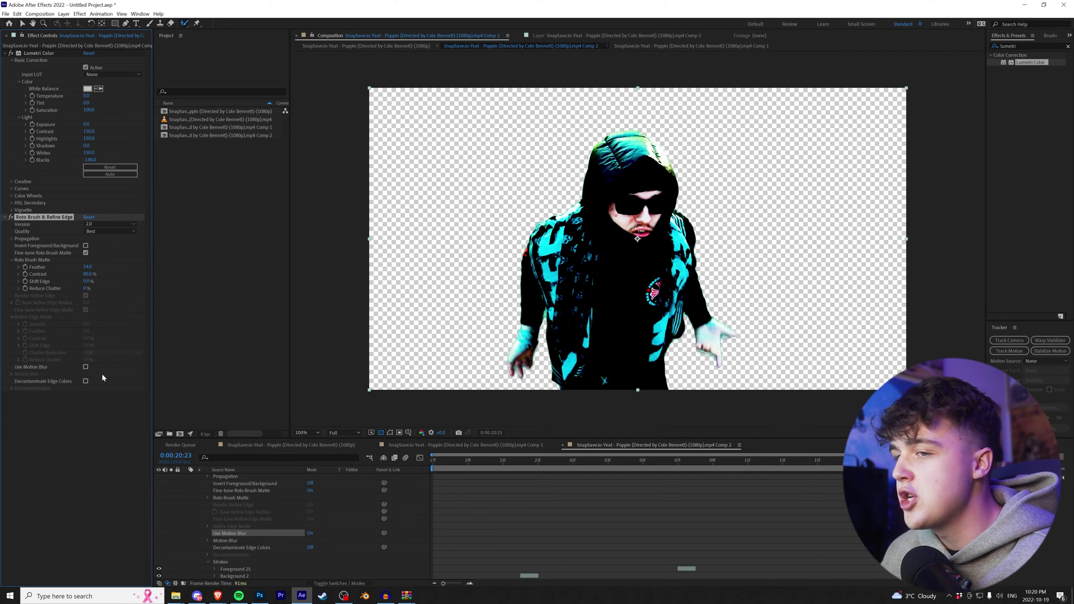
Step: Go to the clip's start at 0:00:19:17 in the layer view and freeze the Roto Brush propagation
left_click(551, 36)
left_click_drag(682, 460, 434, 461)
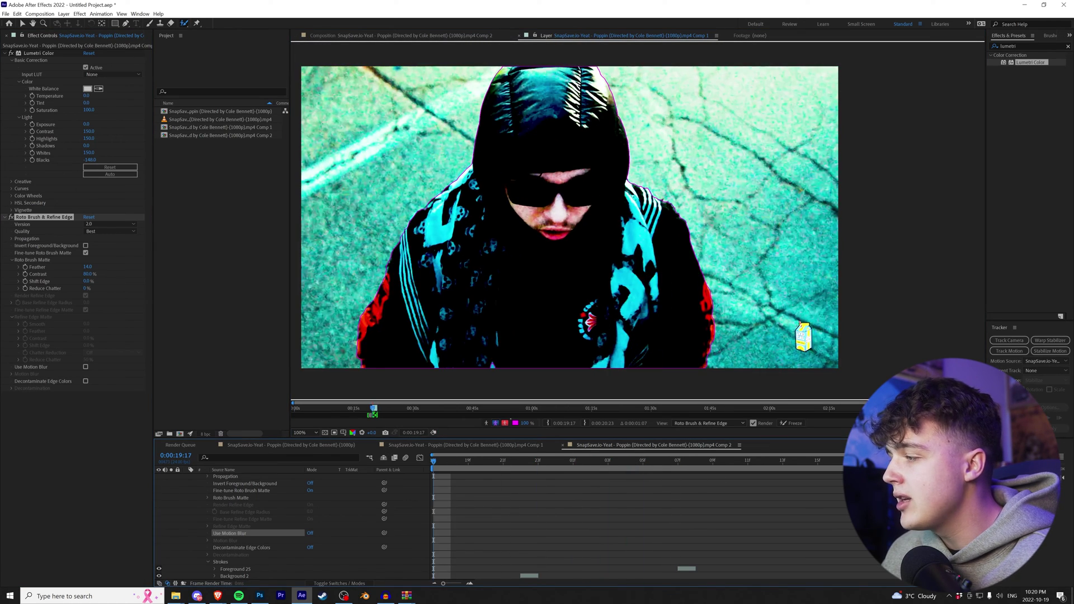
left_click(792, 424)
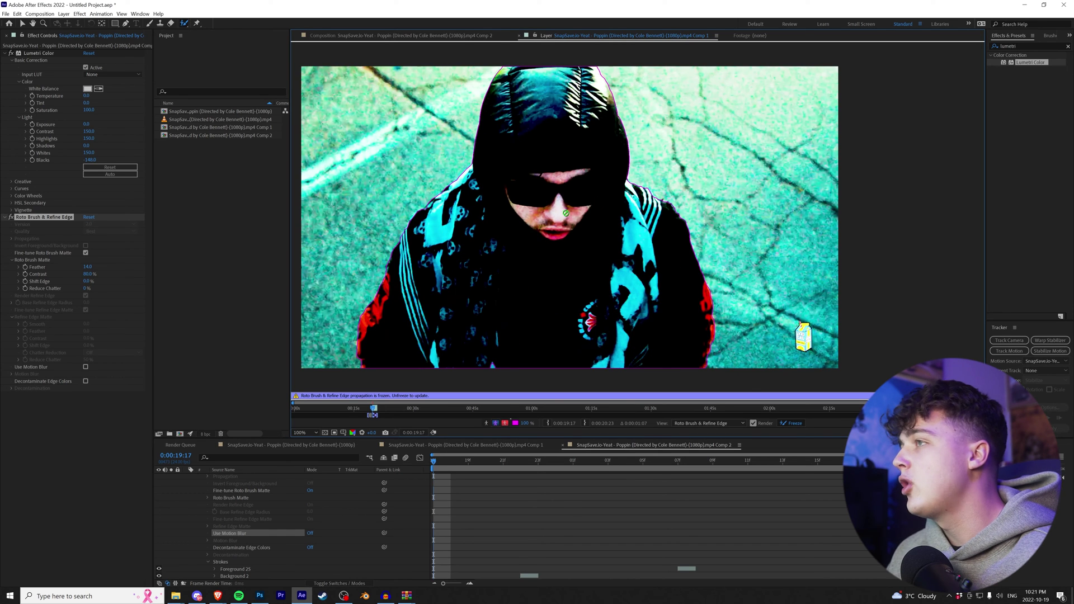
Step: Disable the Lumetri Color effect and check the cutout in its original colours across the composition
left_click(381, 36)
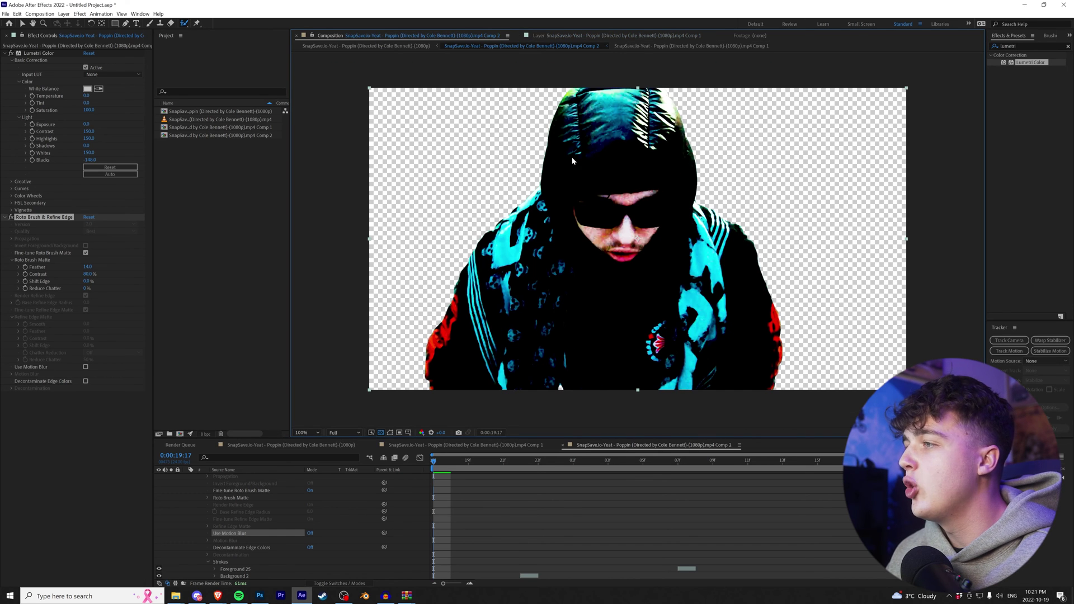
left_click(12, 53)
key("space")
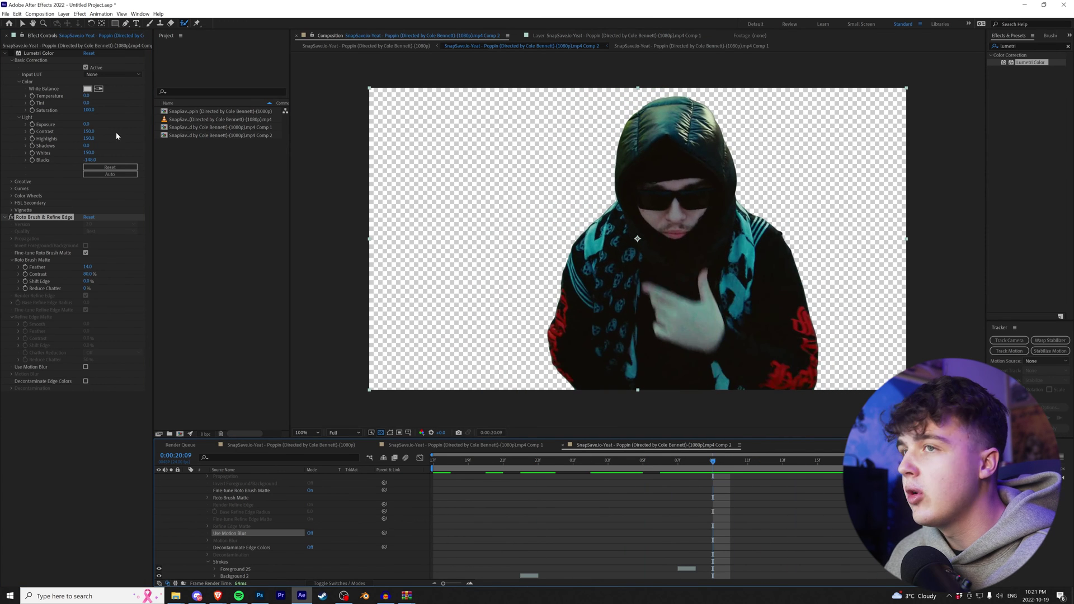
left_click(11, 53)
left_click(11, 54)
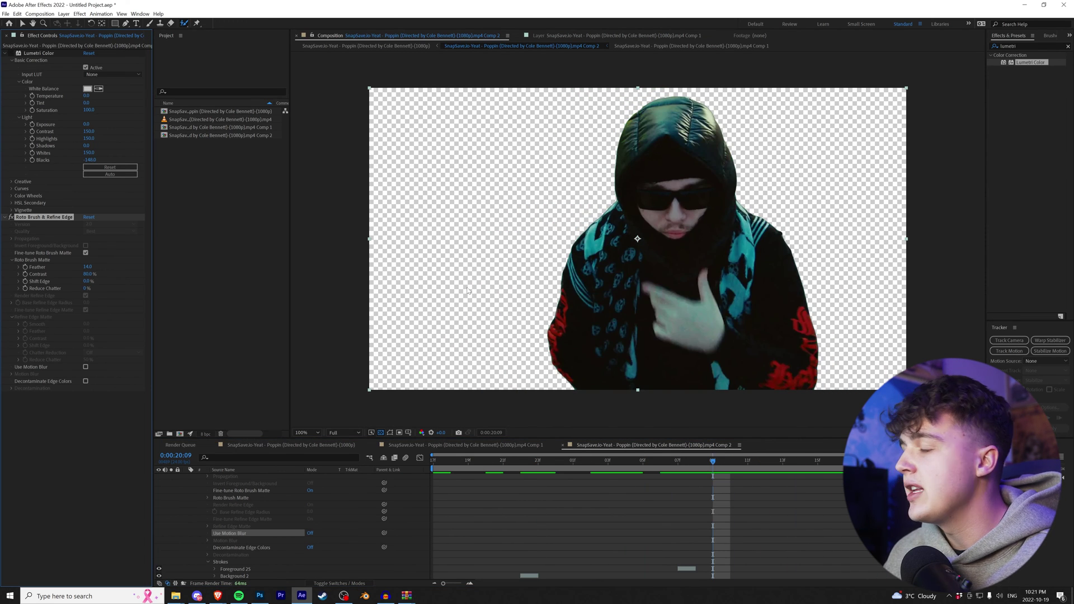
left_click_drag(561, 463, 451, 462)
Step: Duplicate the cutout layer and delete Roto Brush & Refine Edge from the lower copy to restore the background
scroll(298, 523, "up", 2)
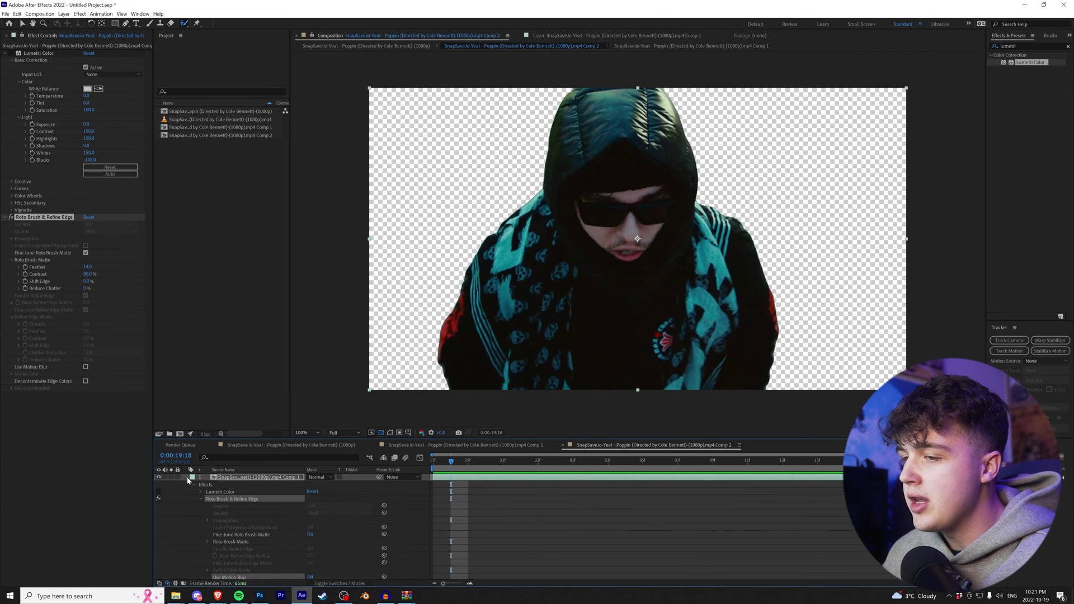
left_click(186, 478)
key("ctrl+d")
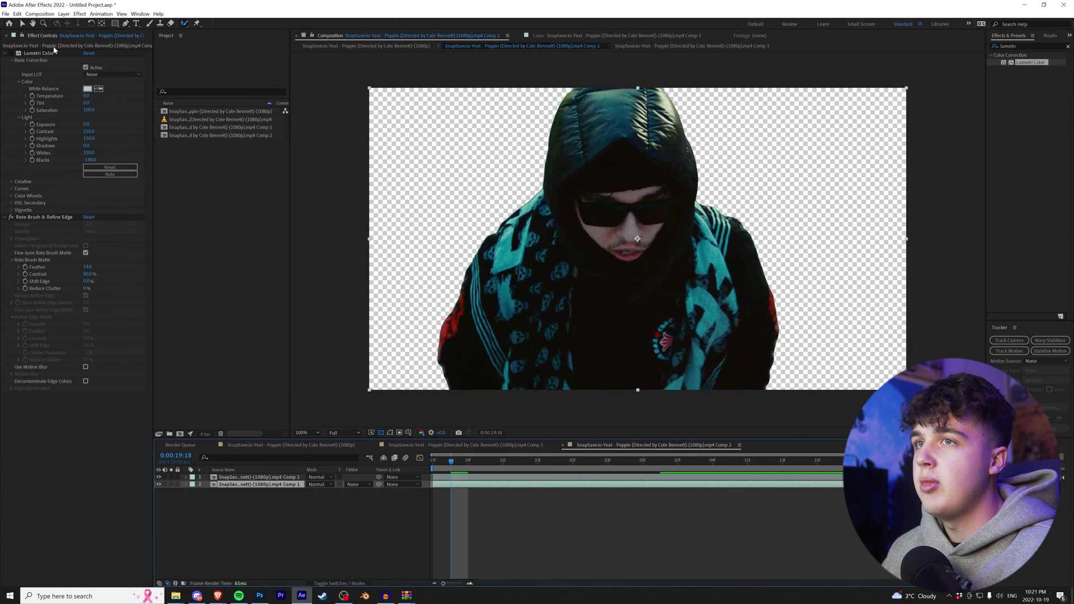
left_click(44, 217)
key("Delete")
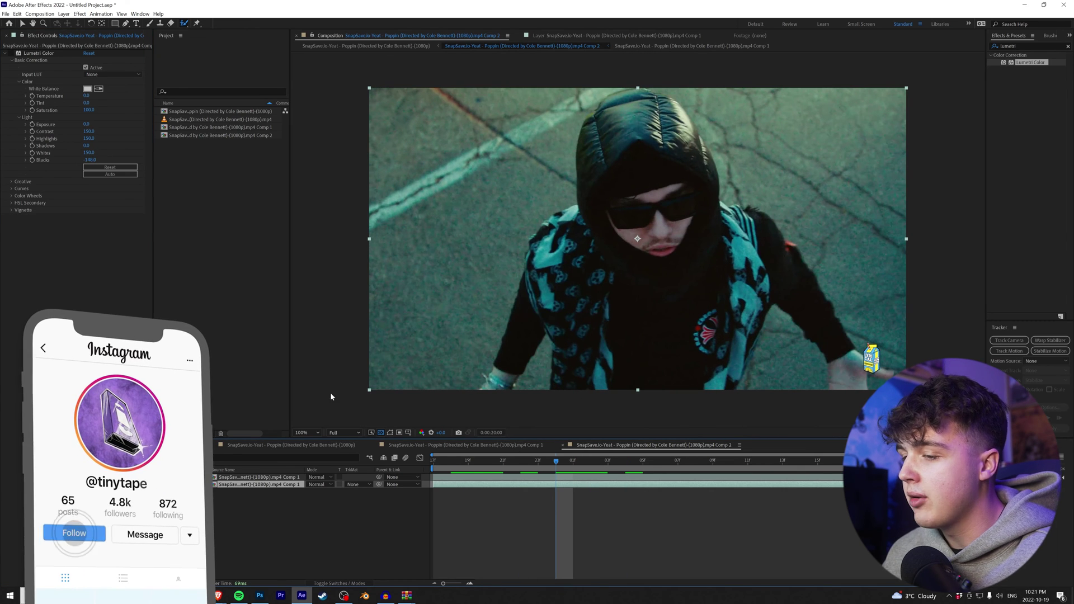
Step: Add Hearts Floating Up 1.mov from the file browser above both clip layers and preview it from 0:00:19:17
key("alt+Tab")
left_click_drag(237, 229, 726, 506)
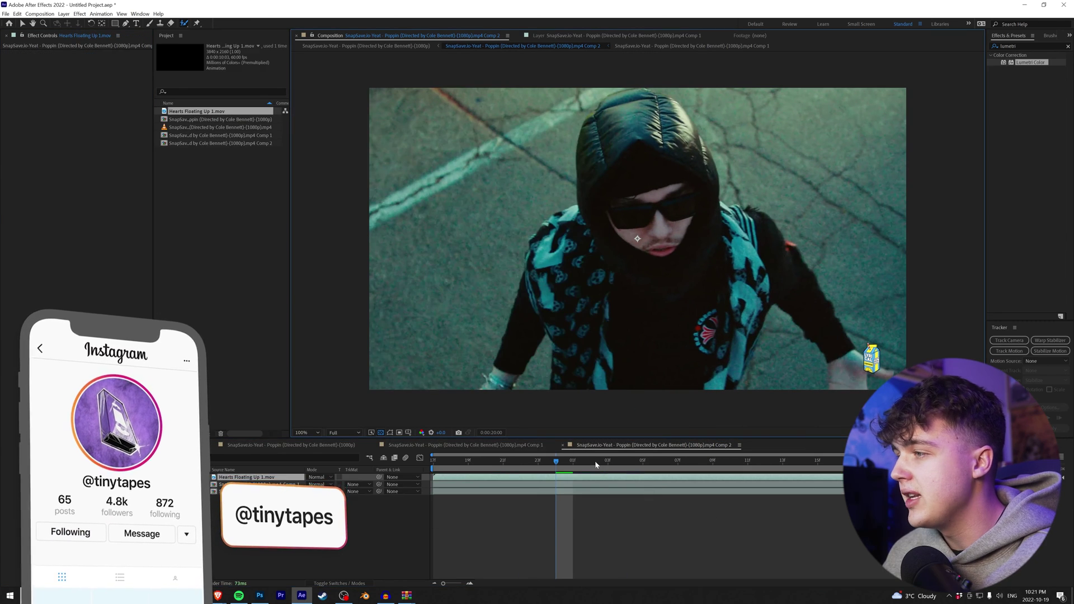
left_click_drag(556, 461, 621, 462)
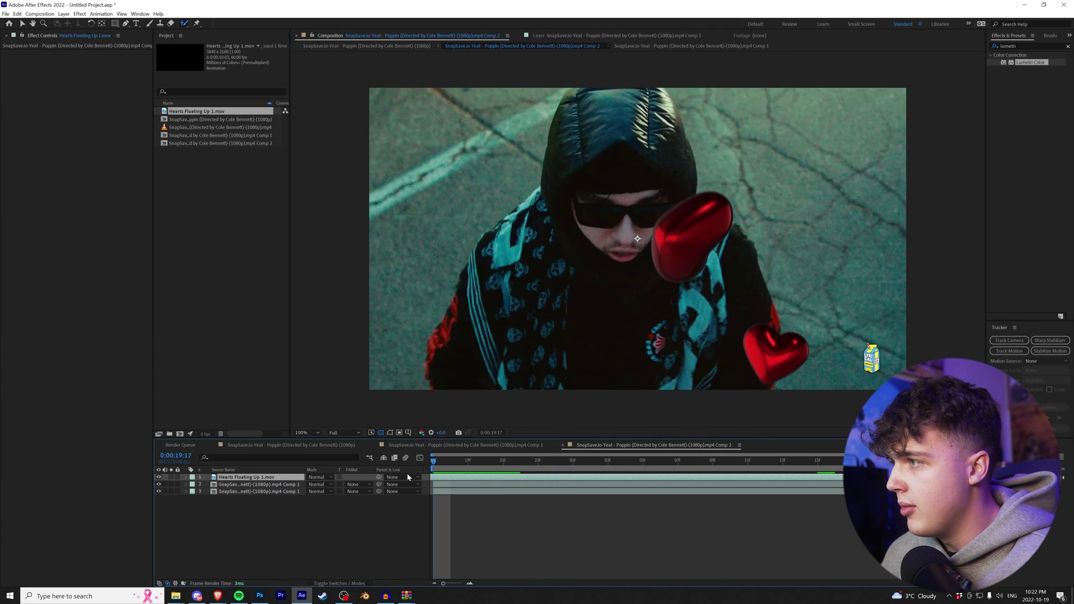
key("space")
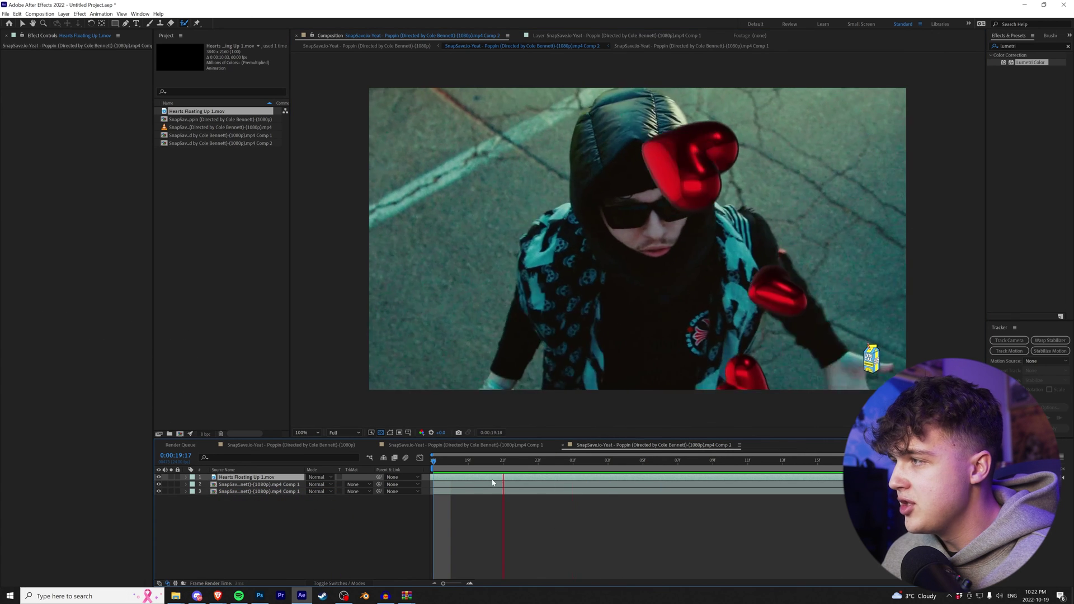
key("space")
Step: Place the hearts layer between the man's cutout and the background clip and play back the composite
left_click_drag(247, 478, 244, 488)
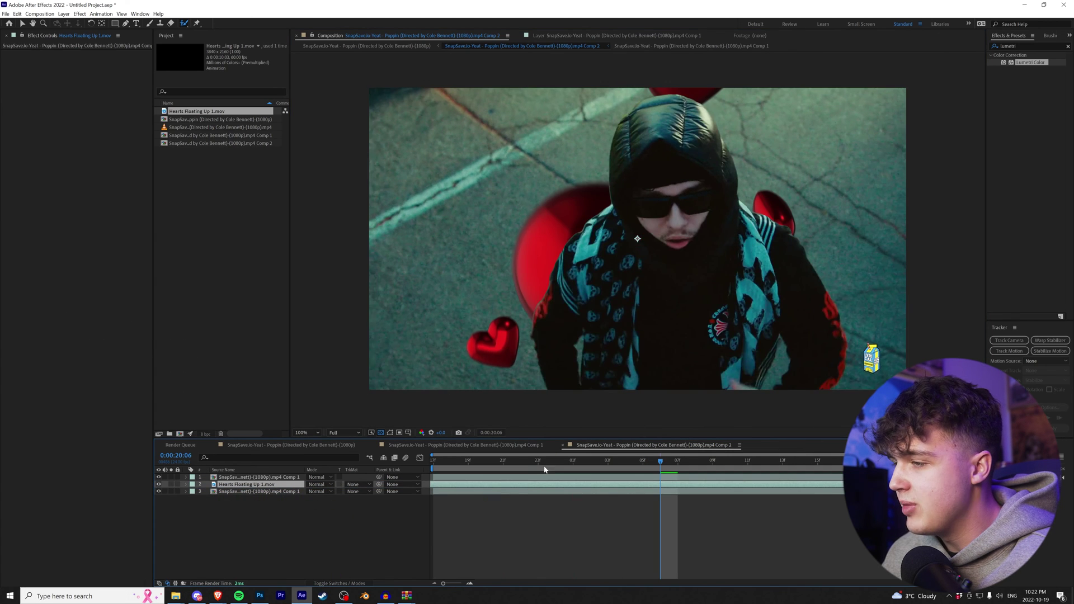
key("space")
key("space")
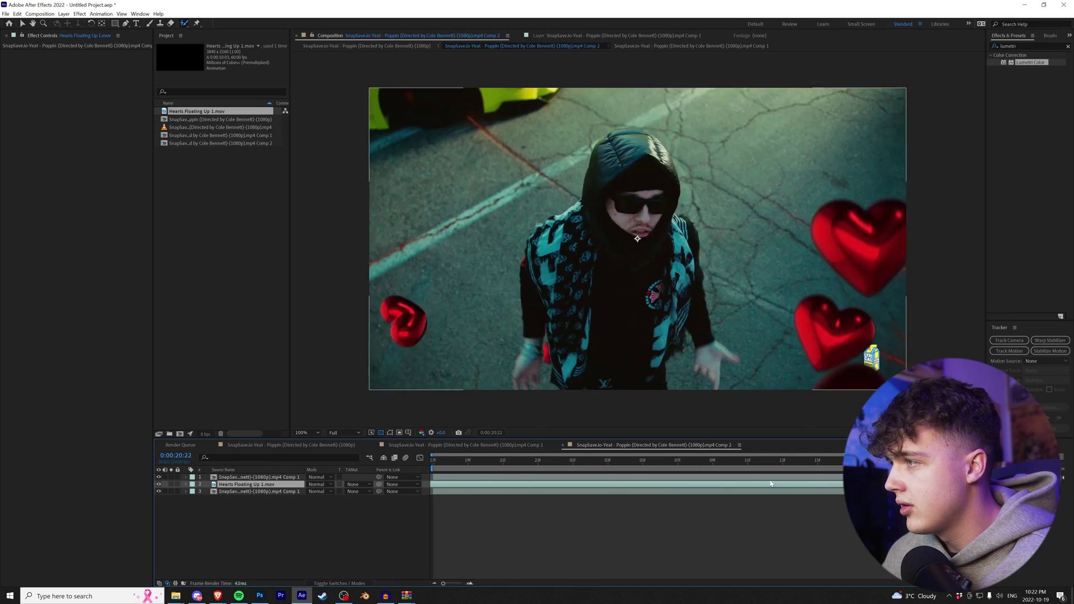